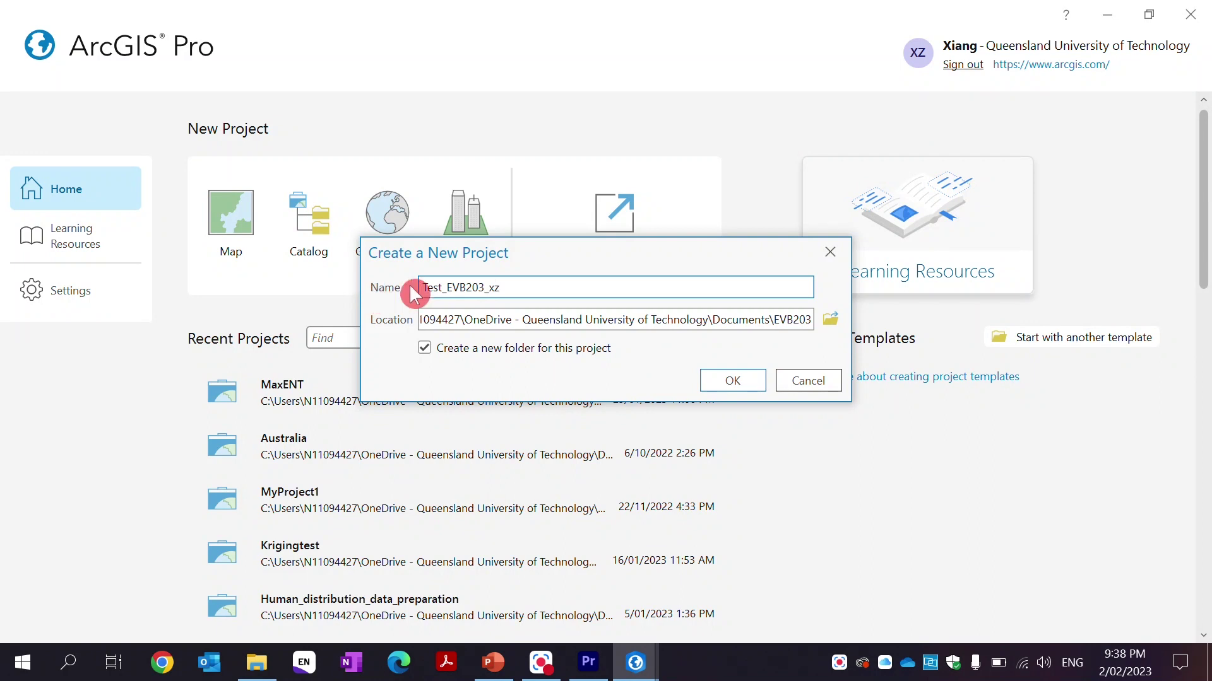
# Create a project named Test_EVB203_xz in the Documents\EVB203 folder, with its own new project folder.
pyautogui.click(417, 288)
pyautogui.click(449, 288)
pyautogui.click(443, 288)
pyautogui.moveTo(483, 289); pyautogui.dragTo(414, 289)
pyautogui.click(522, 288)
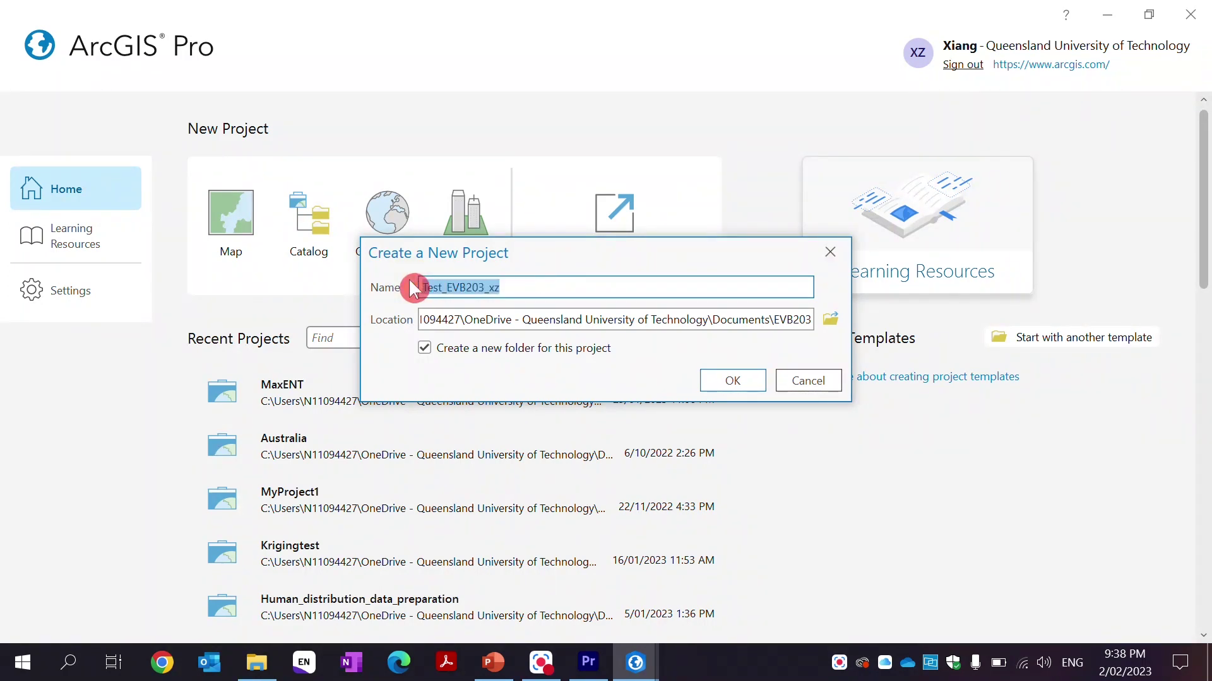
pyautogui.click(526, 287)
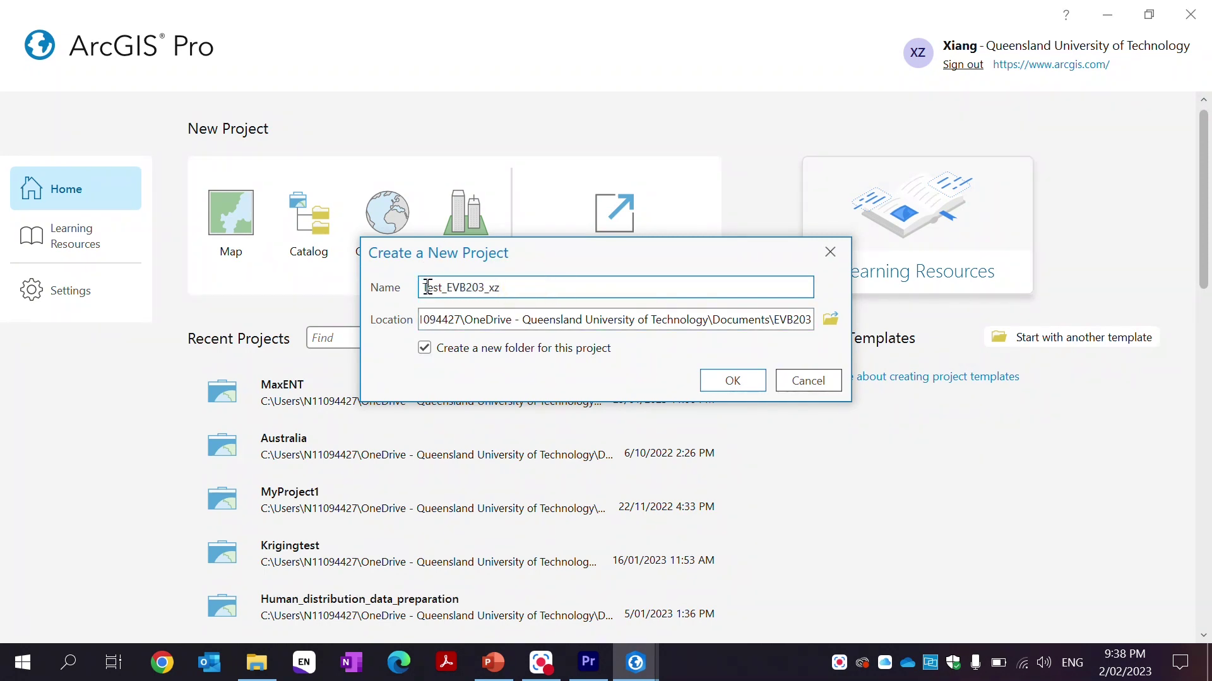
pyautogui.moveTo(452, 287); pyautogui.dragTo(491, 287)
pyautogui.click(533, 287)
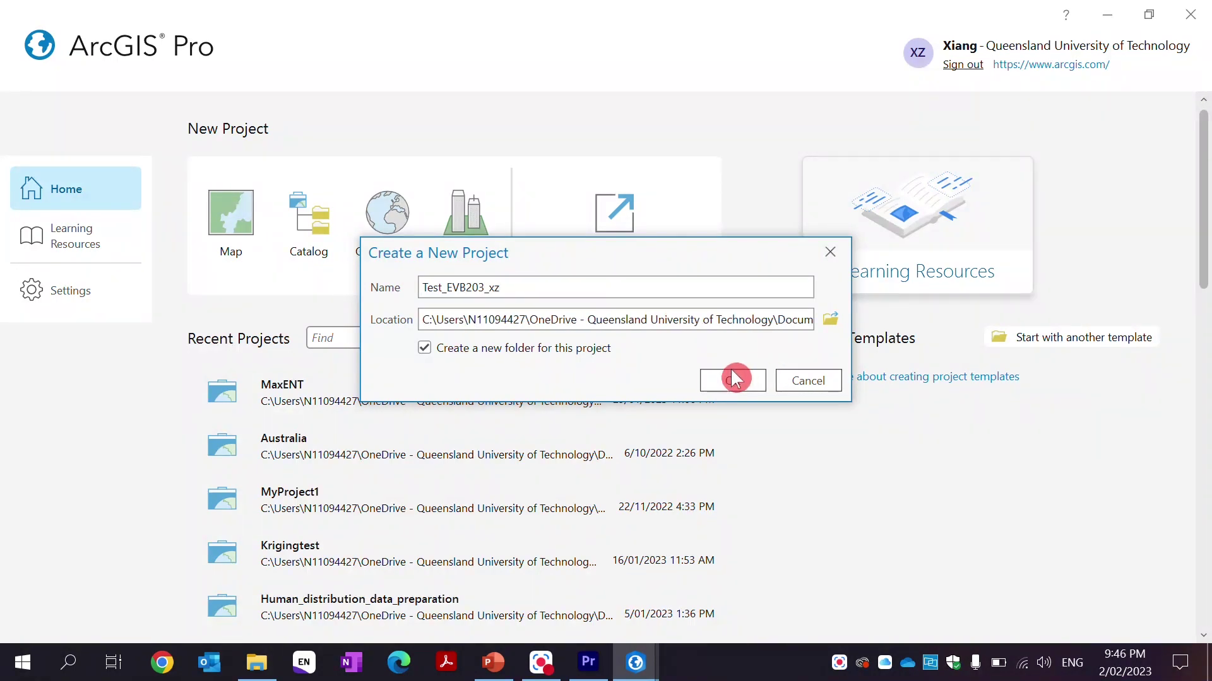
pyautogui.click(734, 380)
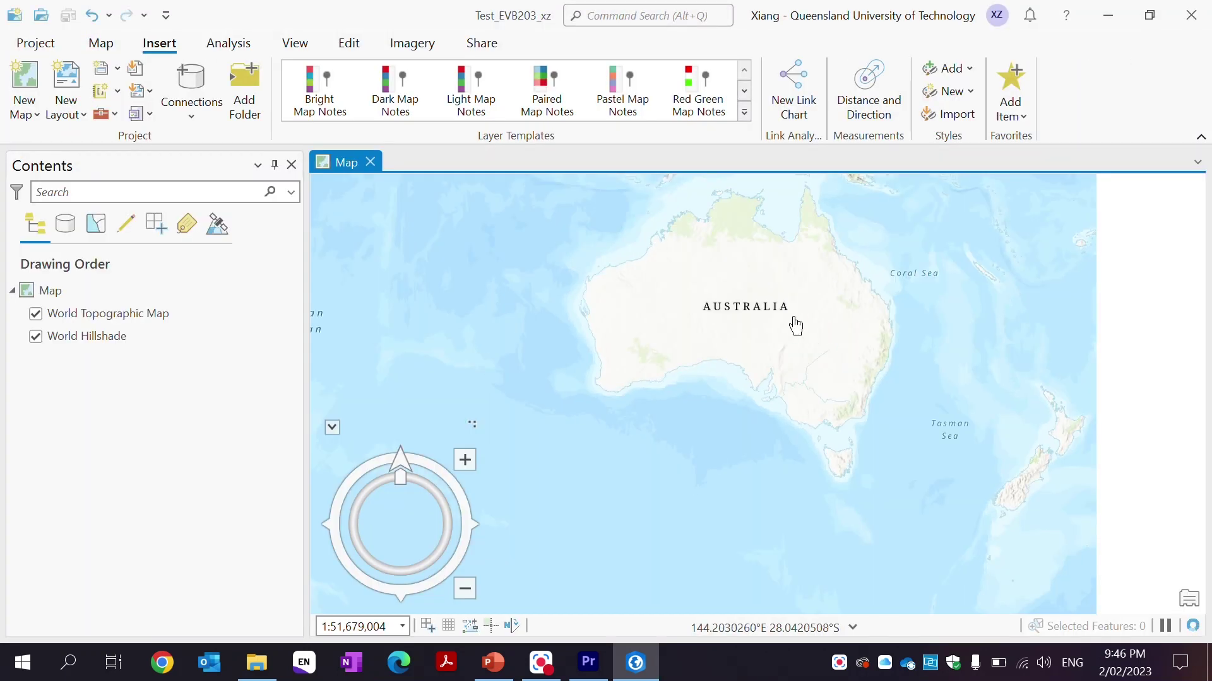
# Save the changes to the Test_EVB203_xz project and close the program.
pyautogui.moveTo(725, 303); pyautogui.dragTo(687, 394)
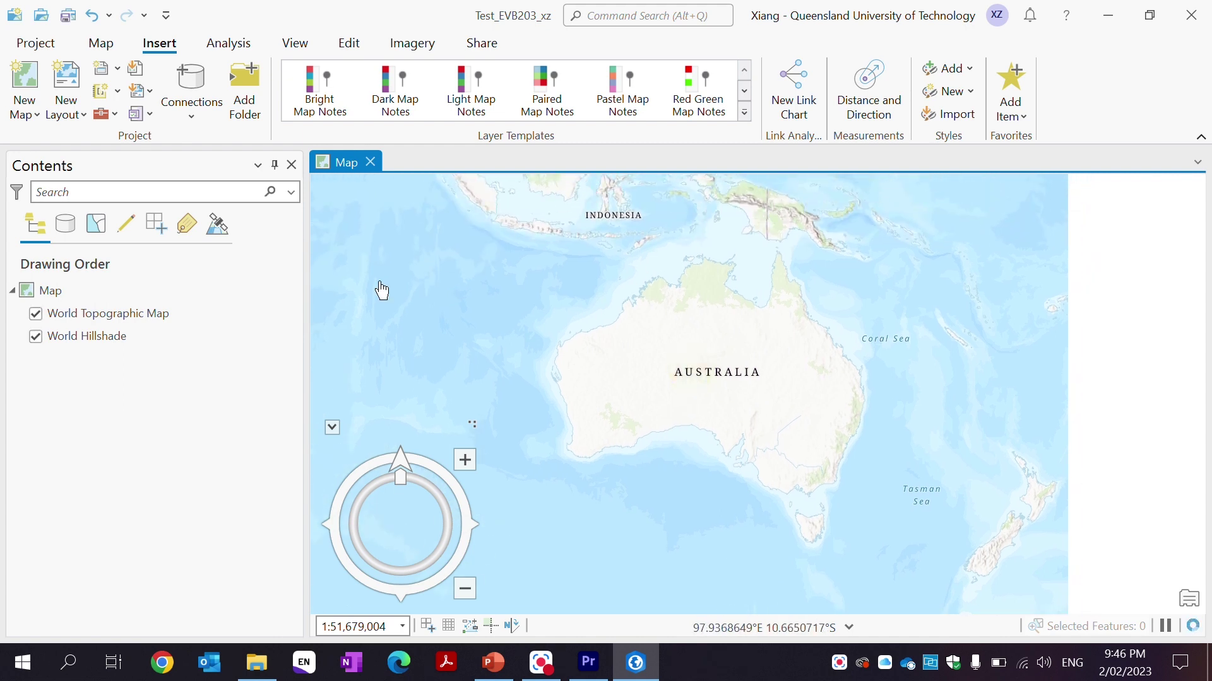
pyautogui.click(534, 63)
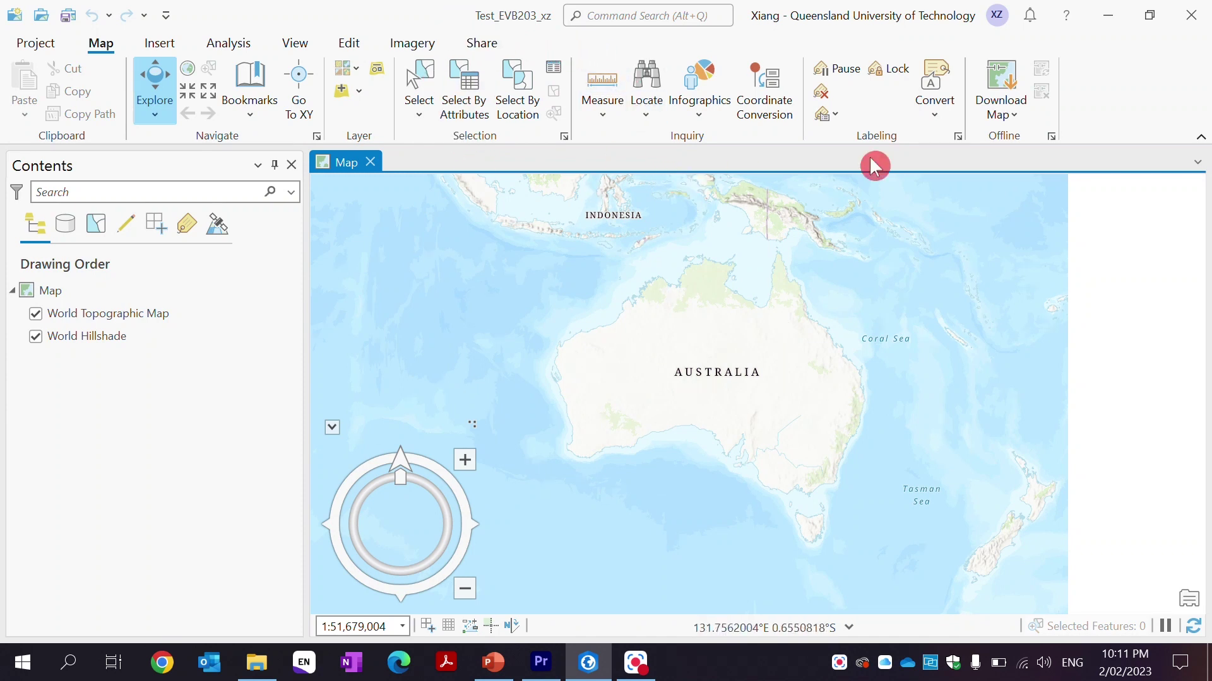
pyautogui.click(1190, 15)
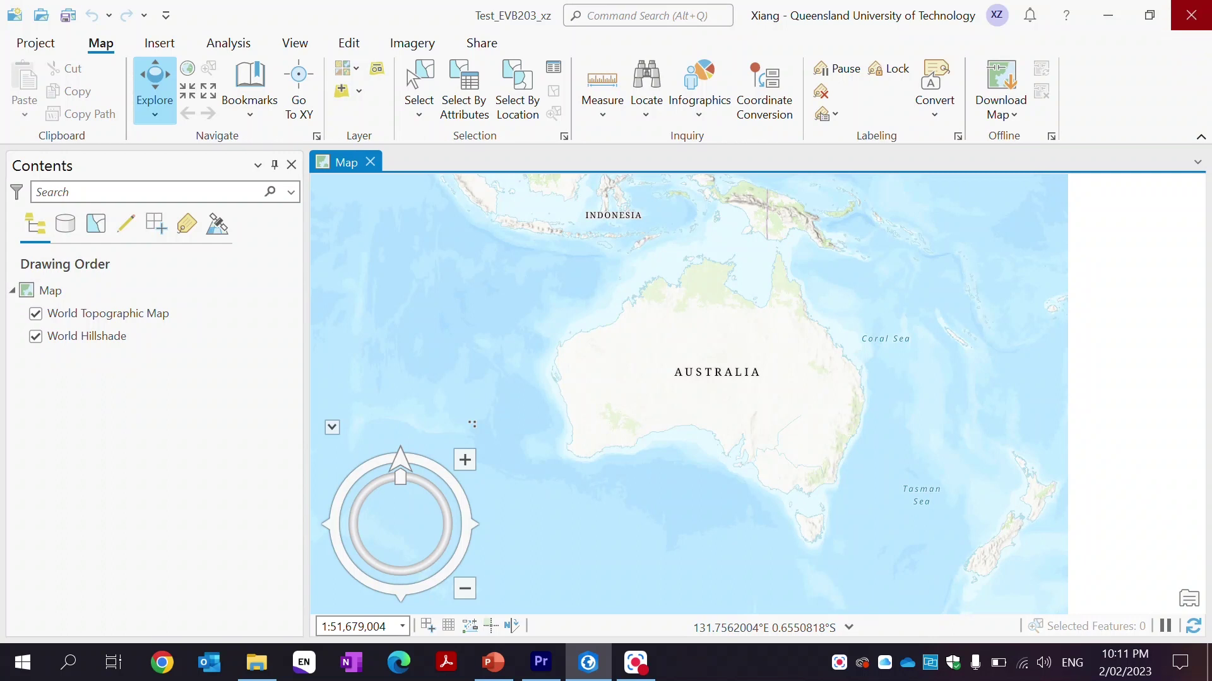
pyautogui.click(607, 373)
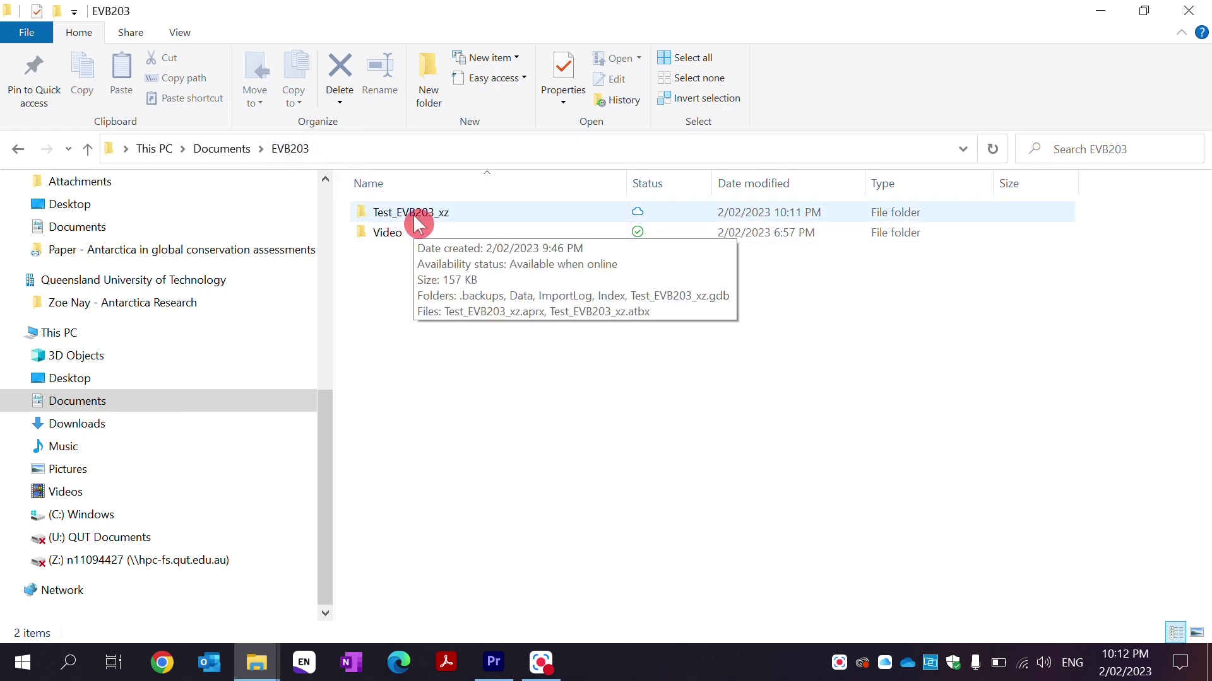
# In File Explorer, create a folder named Data inside the Test_EVB203_xz project folder.
pyautogui.click(641, 217)
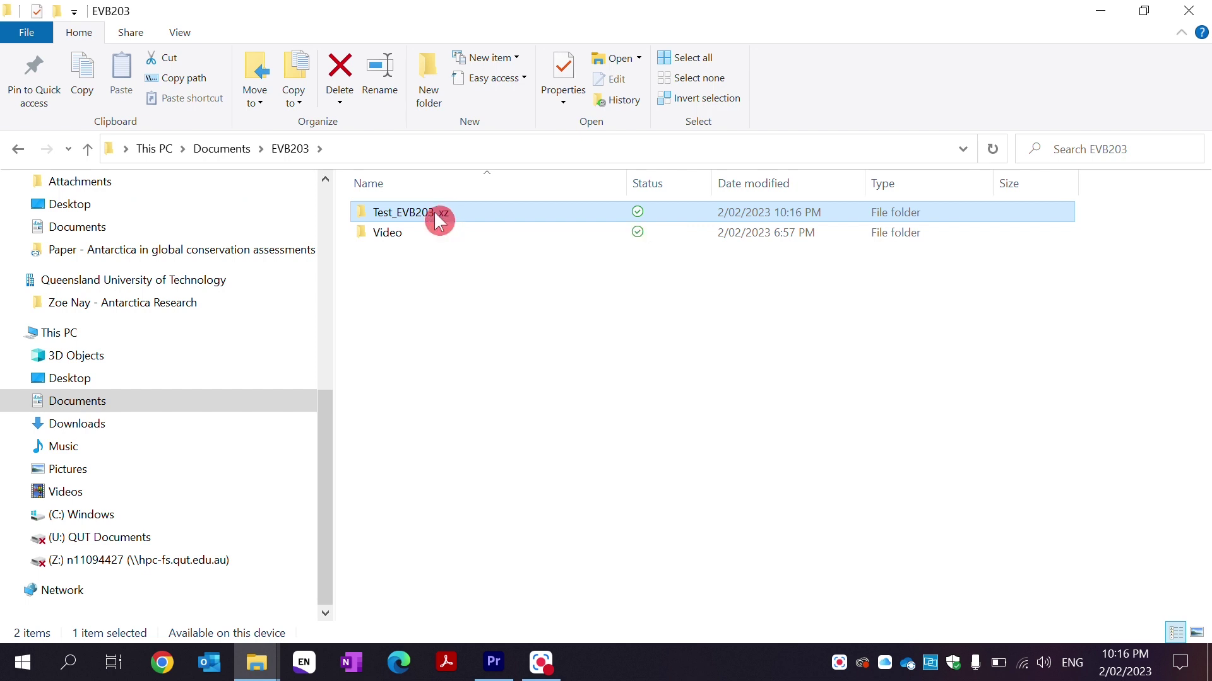
pyautogui.doubleClick(436, 213)
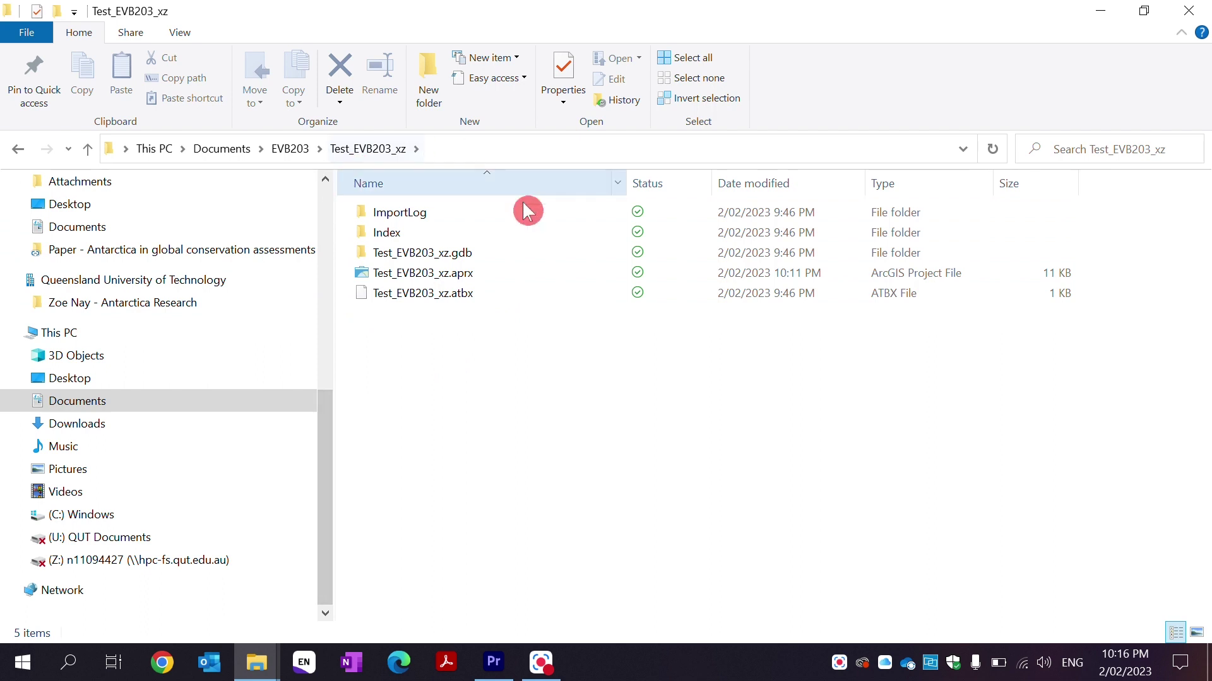
pyautogui.rightClick(417, 361)
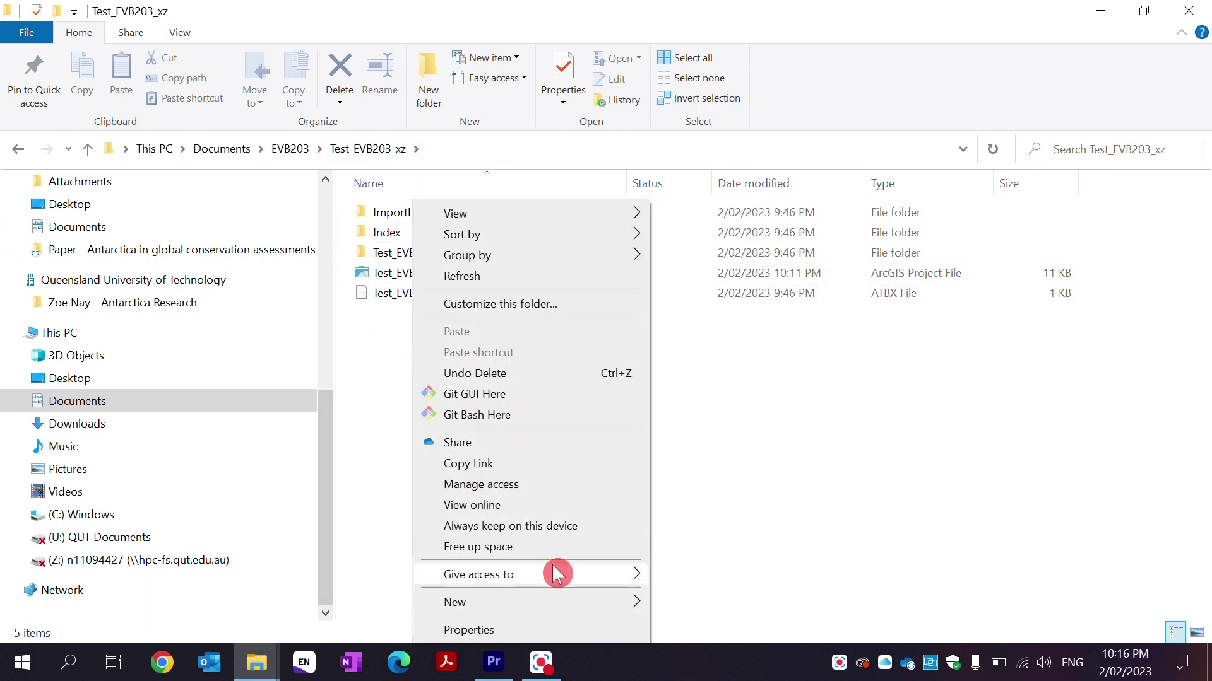
pyautogui.moveTo(544, 602)
pyautogui.click(751, 302)
pyautogui.write('Data')
pyautogui.press('Return')
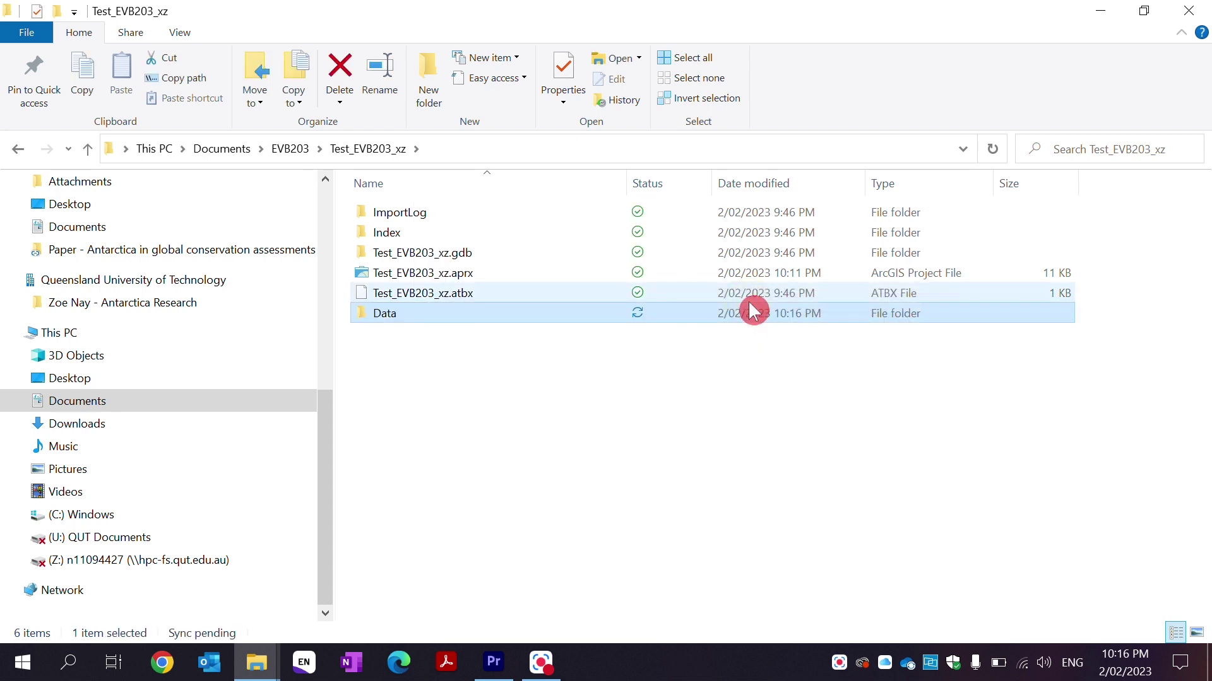
# Open the Data folder and create a subfolder named Input_data in it.
pyautogui.doubleClick(536, 317)
pyautogui.rightClick(465, 278)
pyautogui.moveTo(625, 610)
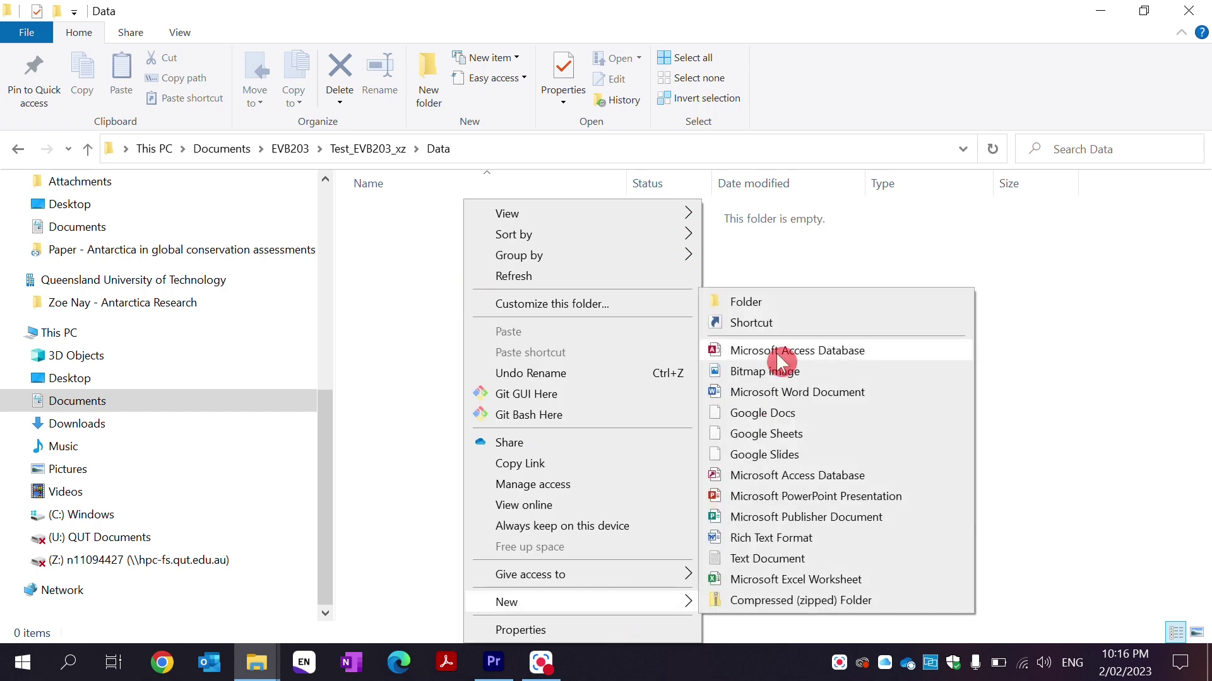
pyautogui.click(786, 301)
pyautogui.press('BackSpace')
pyautogui.write('Input_data')
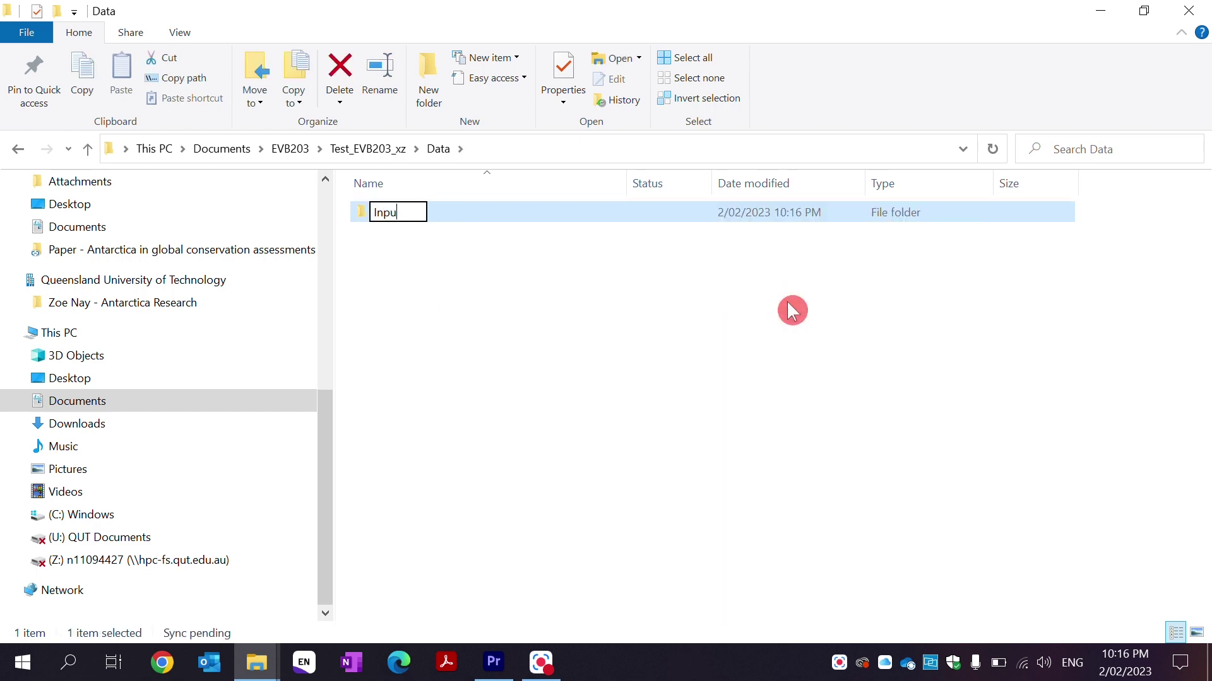
pyautogui.press('Return')
# Create a second subfolder named Temporal_data inside the Data folder.
pyautogui.rightClick(537, 309)
pyautogui.press('Escape')
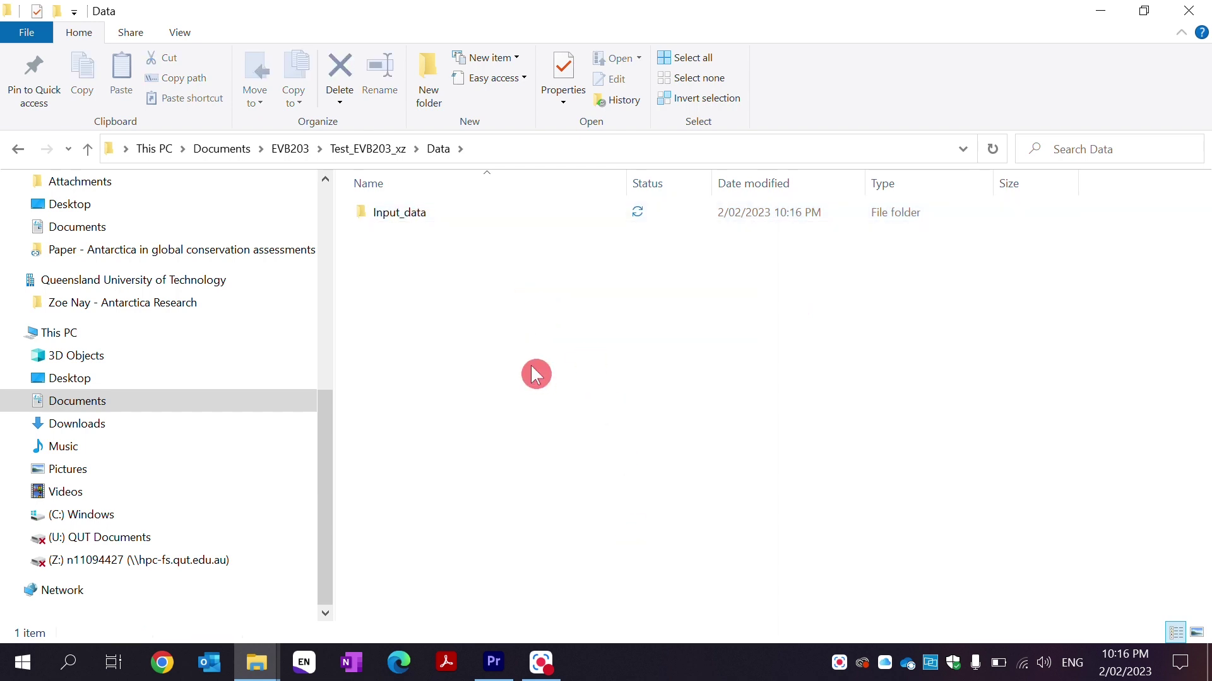
pyautogui.rightClick(535, 370)
pyautogui.moveTo(600, 603)
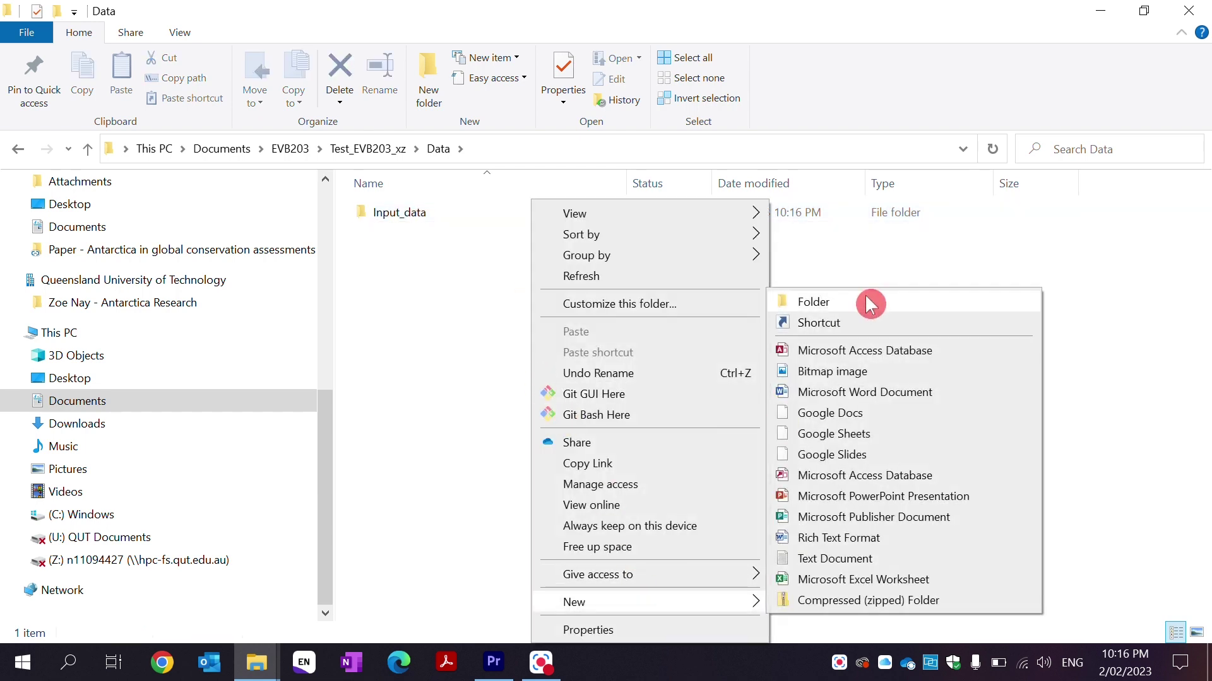
pyautogui.click(865, 303)
pyautogui.write('Tempo')
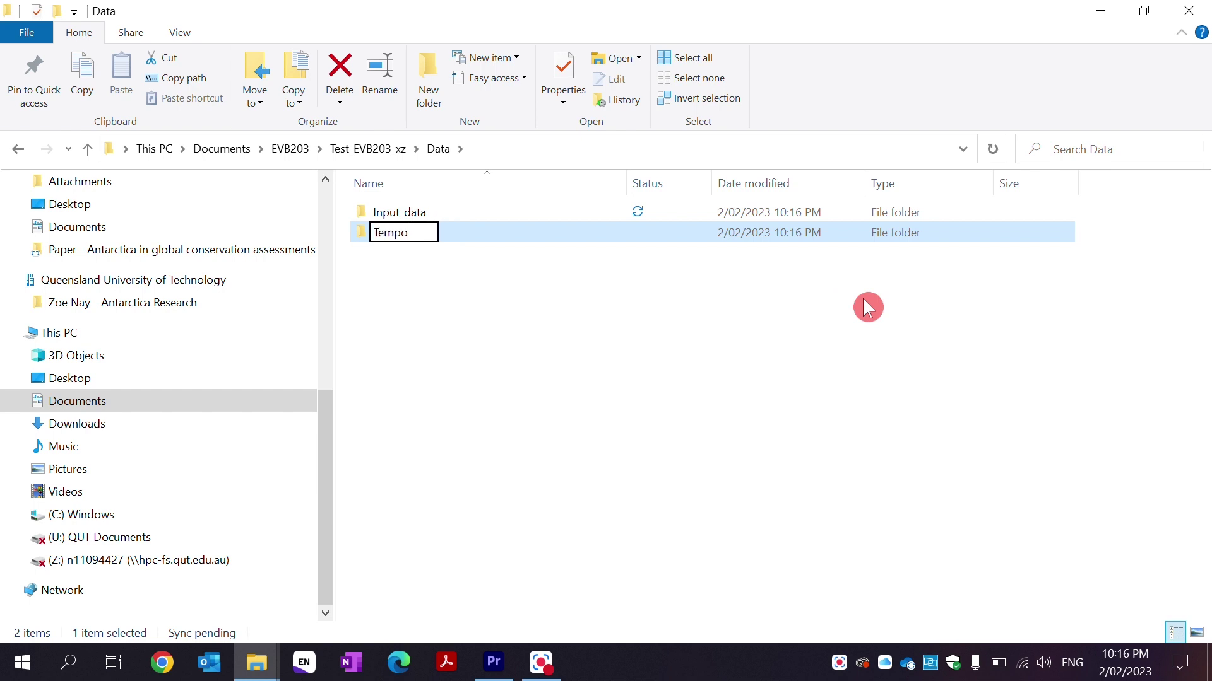
pyautogui.write('ral_data')
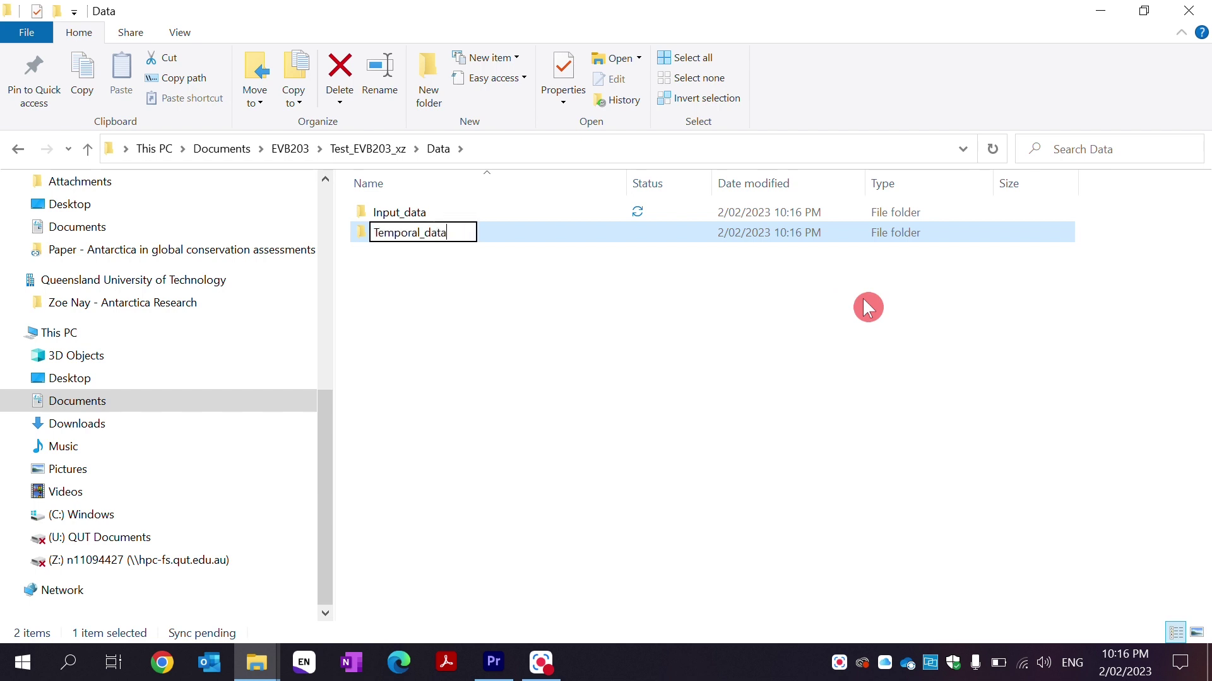
pyautogui.press('Return')
# Create a third subfolder named Output_data inside the Data folder.
pyautogui.click(601, 328)
pyautogui.rightClick(598, 328)
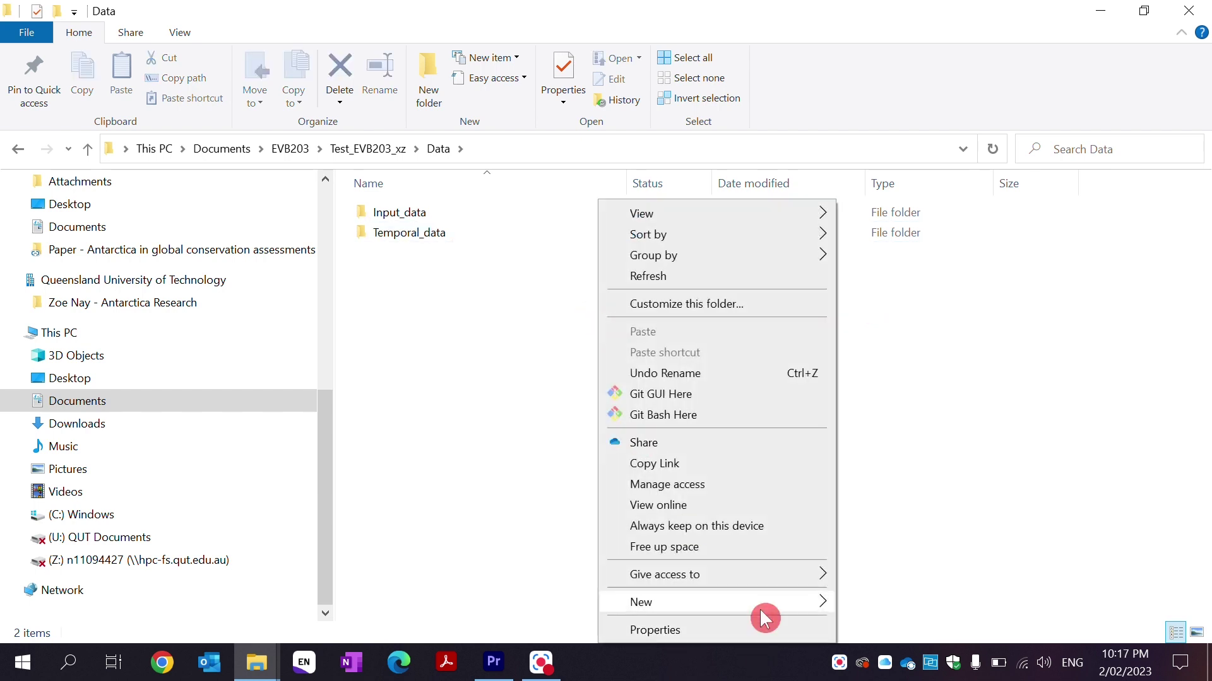
pyautogui.moveTo(765, 604)
pyautogui.click(927, 311)
pyautogui.write('Output_data')
pyautogui.click(407, 216)
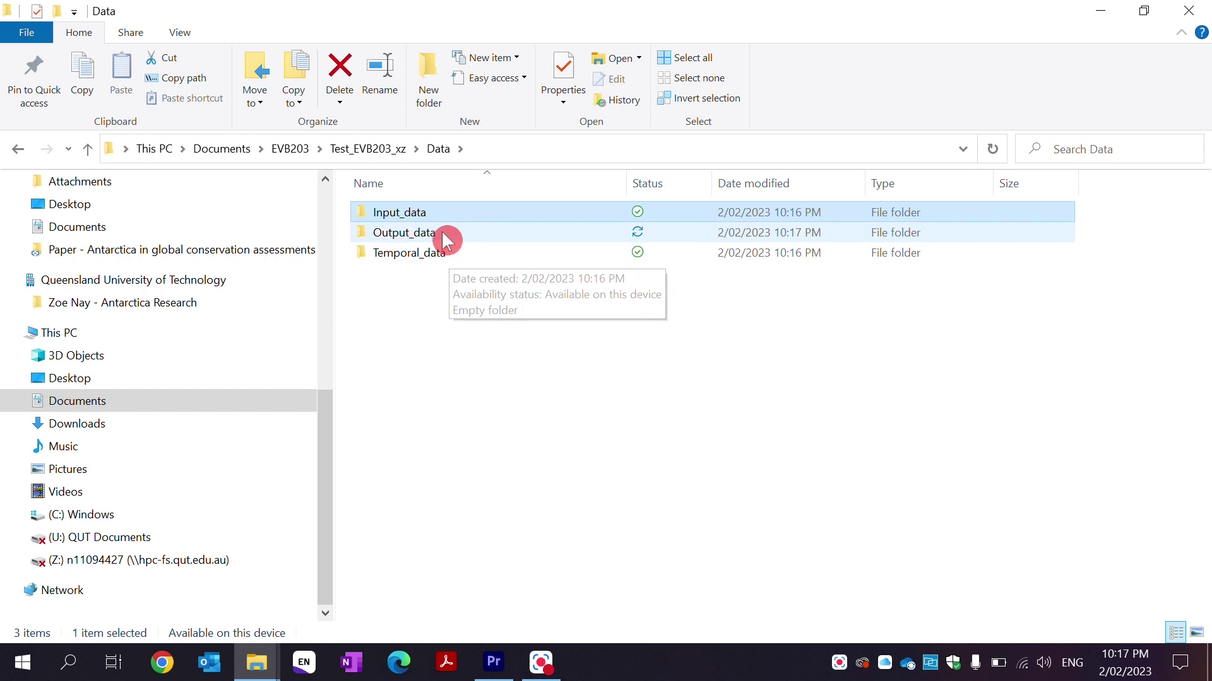
pyautogui.click(424, 233)
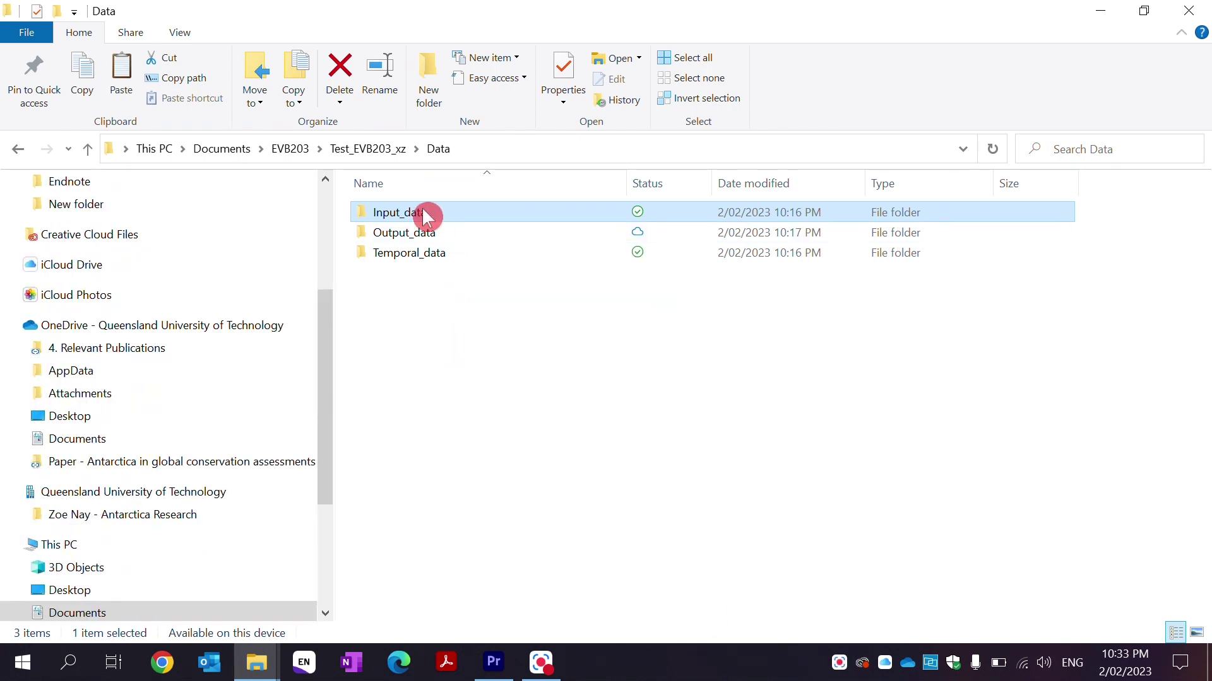
# Paste the copied Week1_LabFiles folder into the Input_data folder.
pyautogui.click(423, 212)
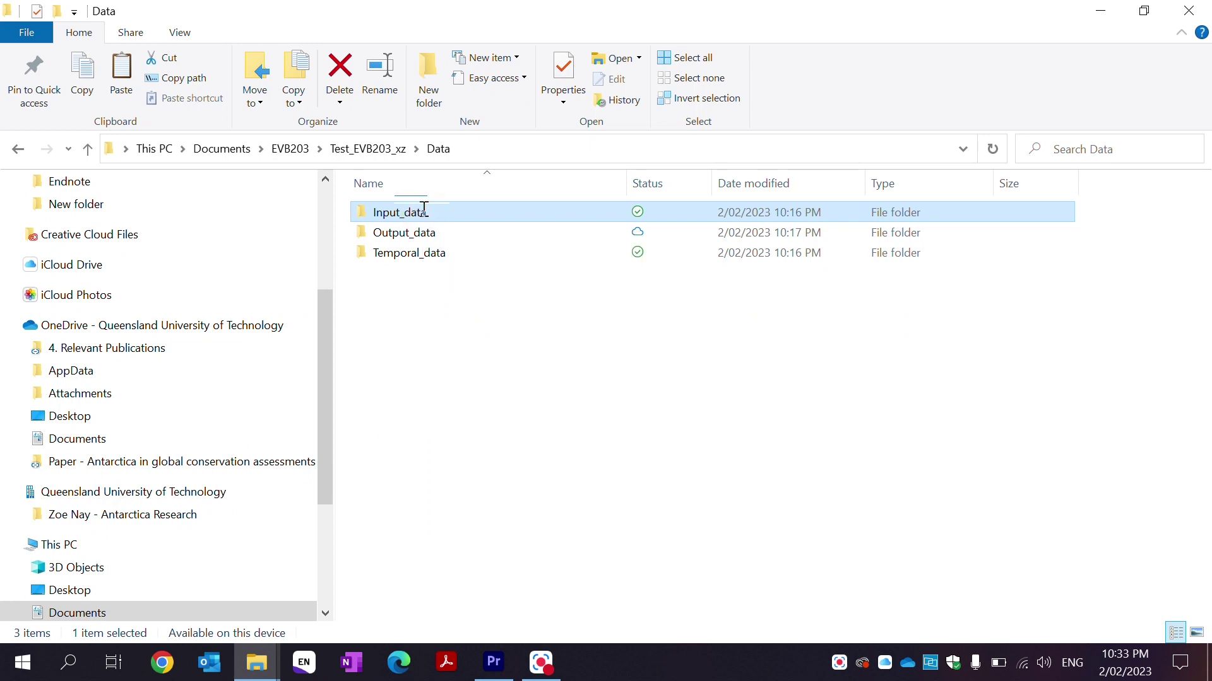
pyautogui.doubleClick(498, 221)
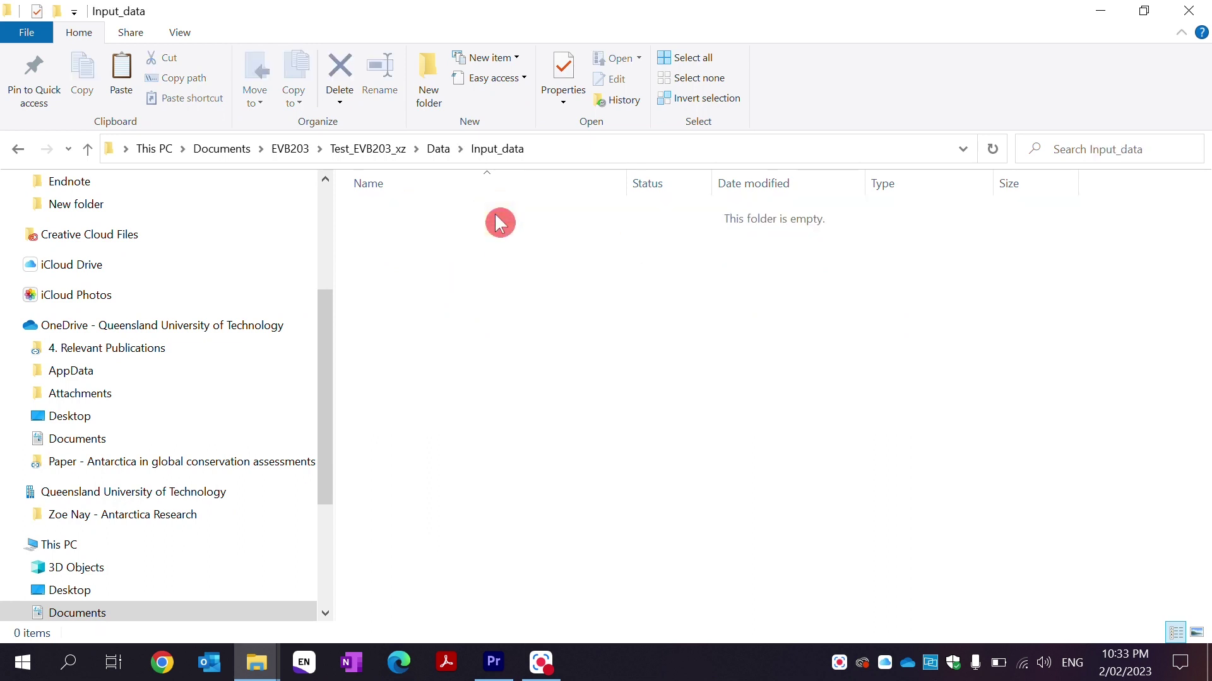
pyautogui.hotkey('ctrl', 'v')
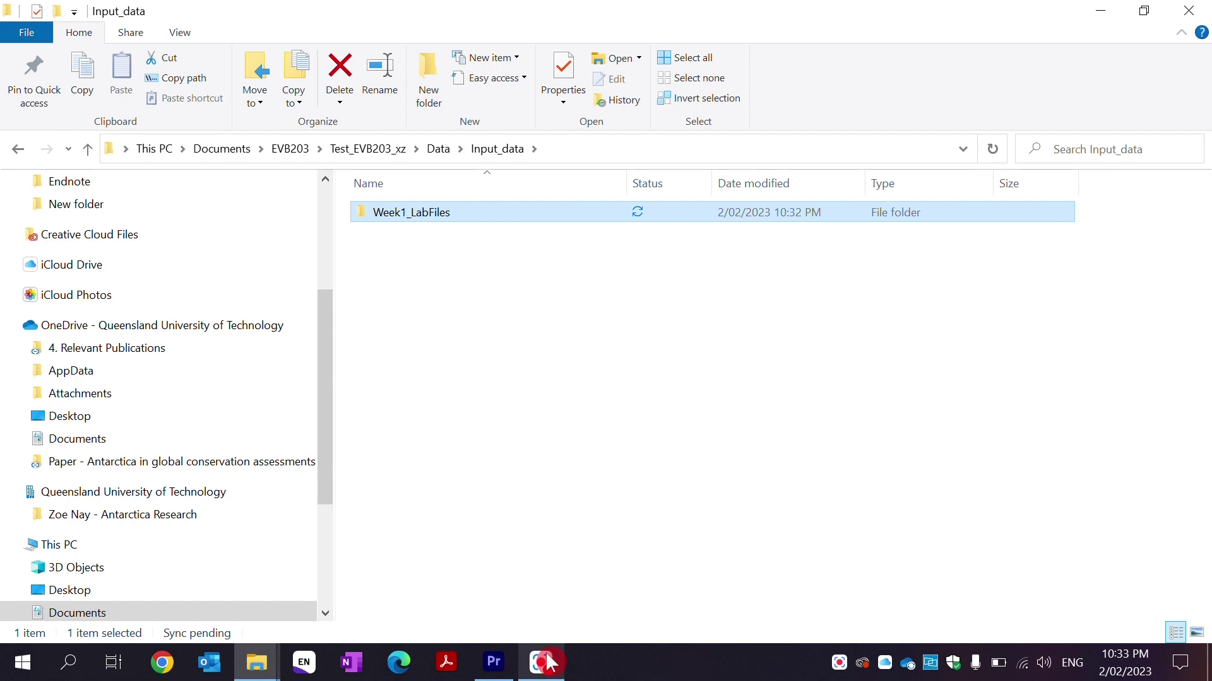
# Start ArcGIS Pro and open the recent project Test_EVB203_xz.
pyautogui.click(71, 663)
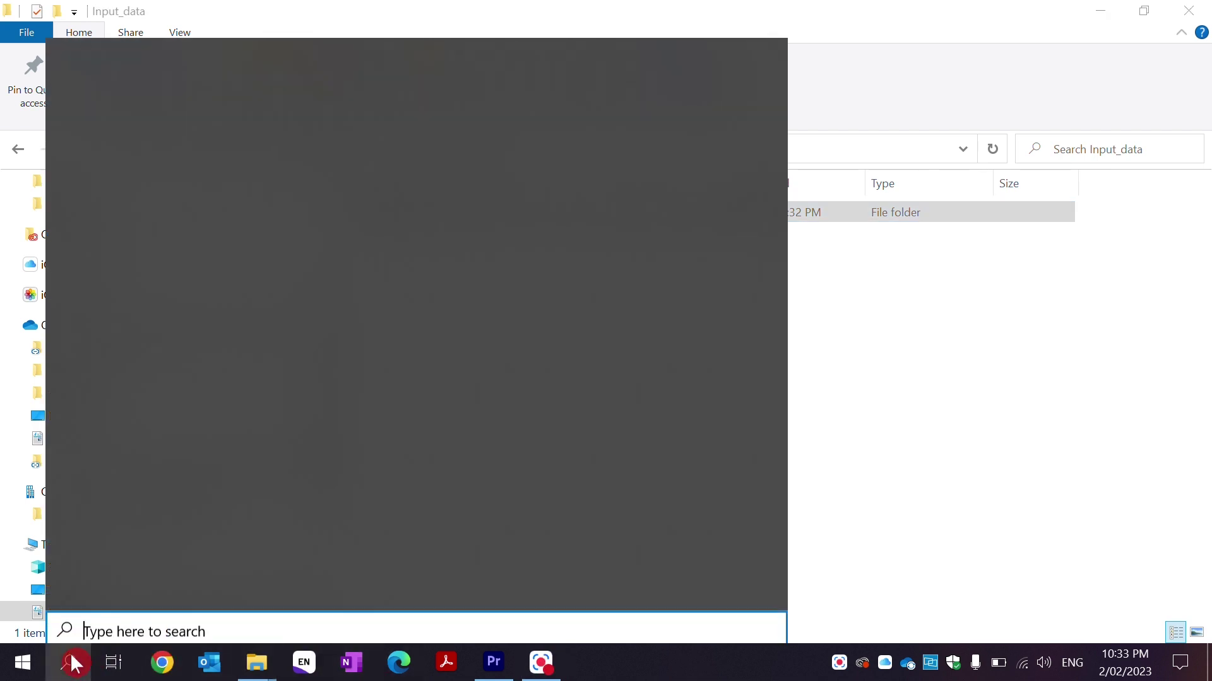
pyautogui.click(180, 278)
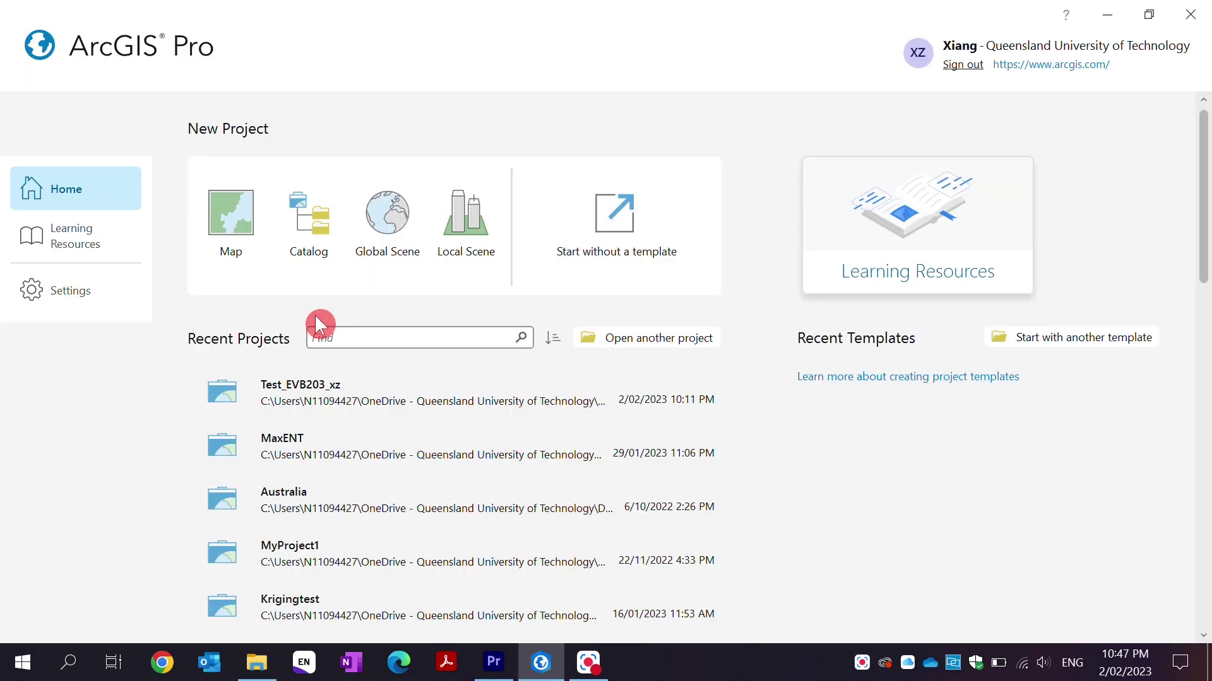
pyautogui.click(377, 395)
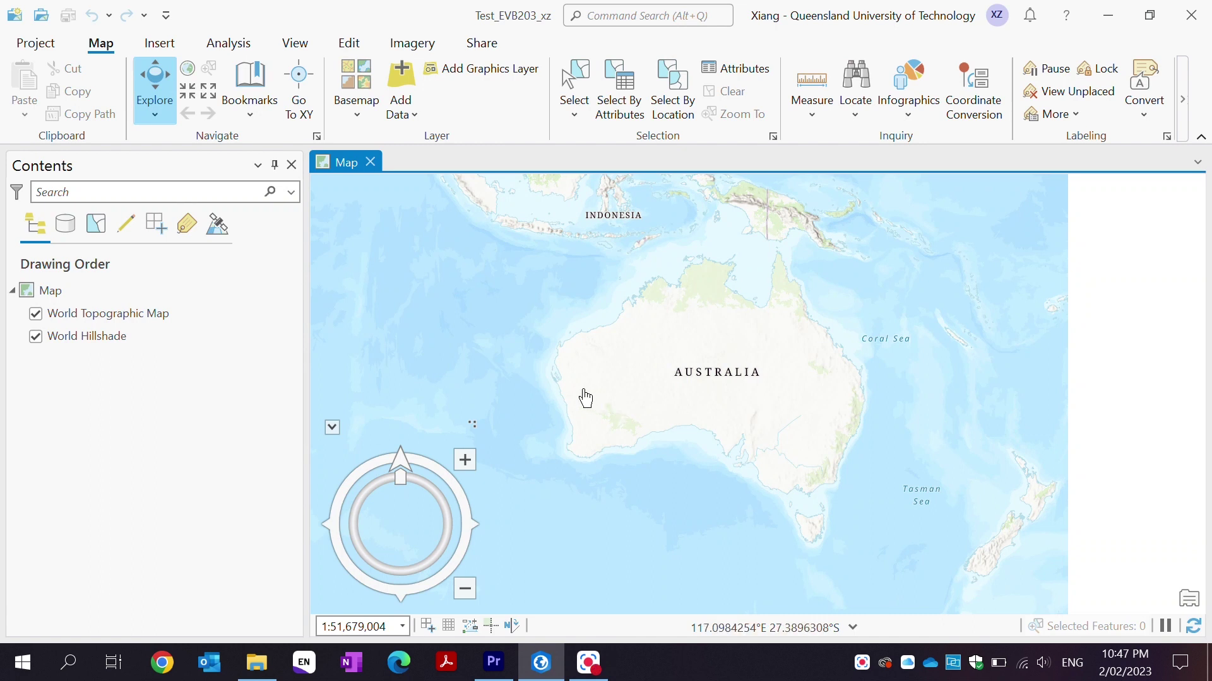
# Start adding data to the map and browse the project folder to Data\Input_data\Week1_LabFiles\Week1_LabFiles.
pyautogui.click(402, 121)
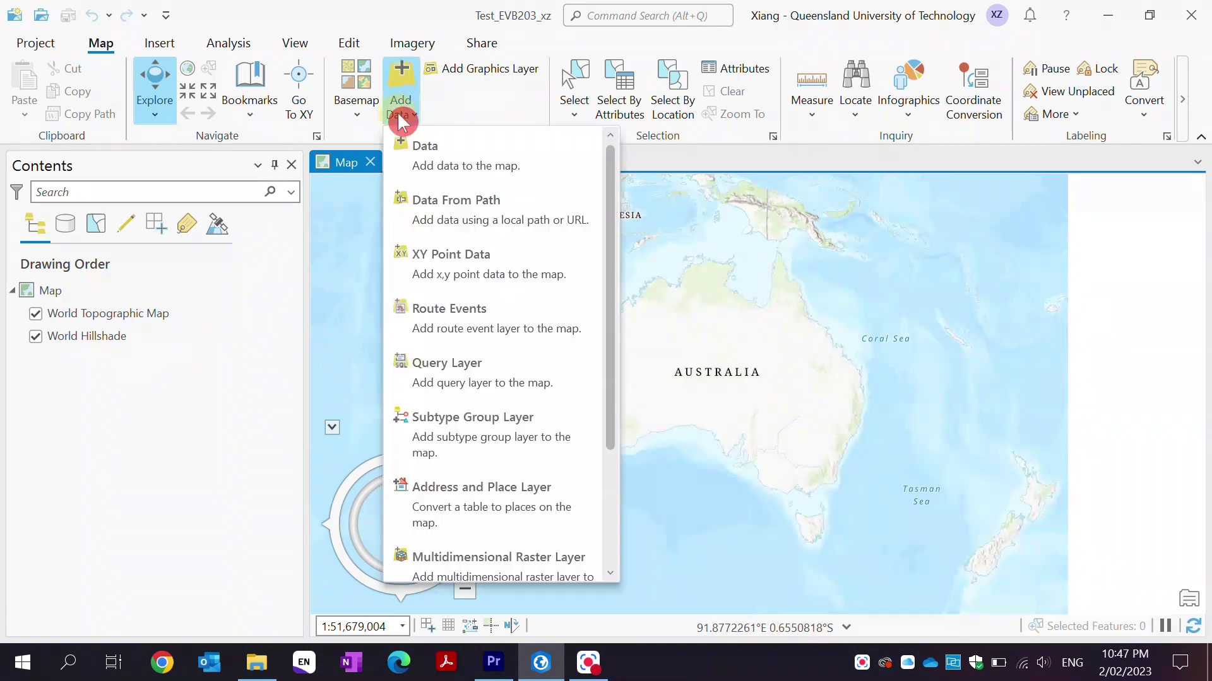
pyautogui.click(492, 158)
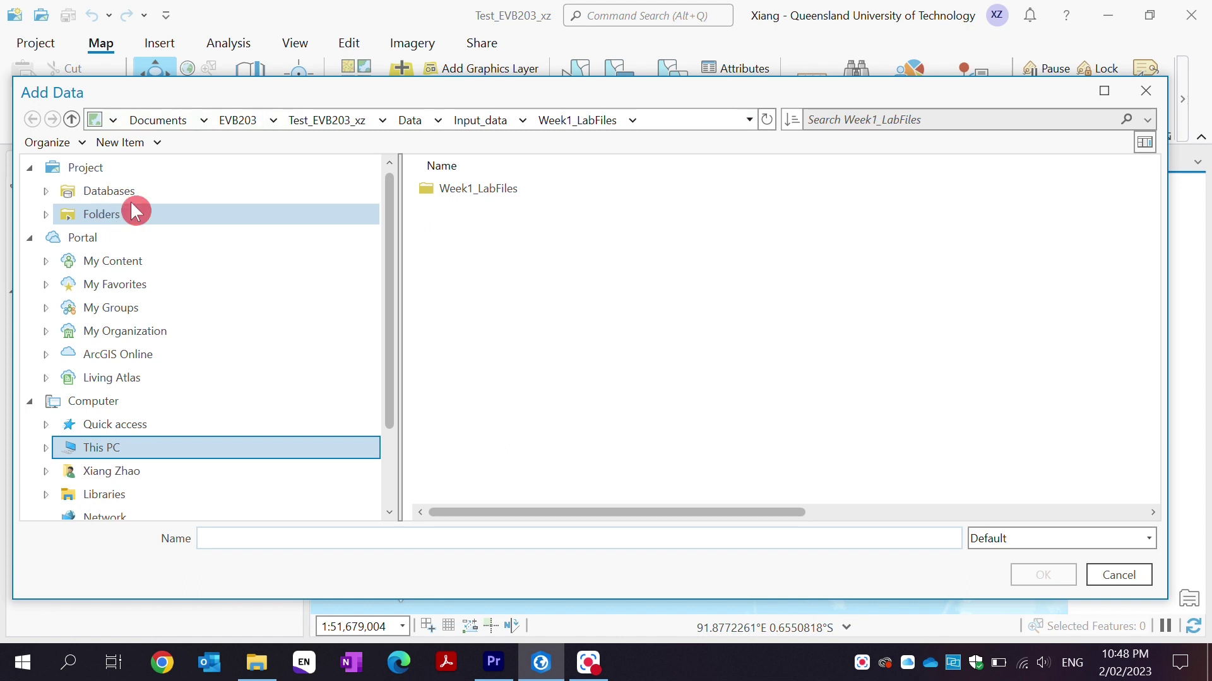
pyautogui.click(221, 218)
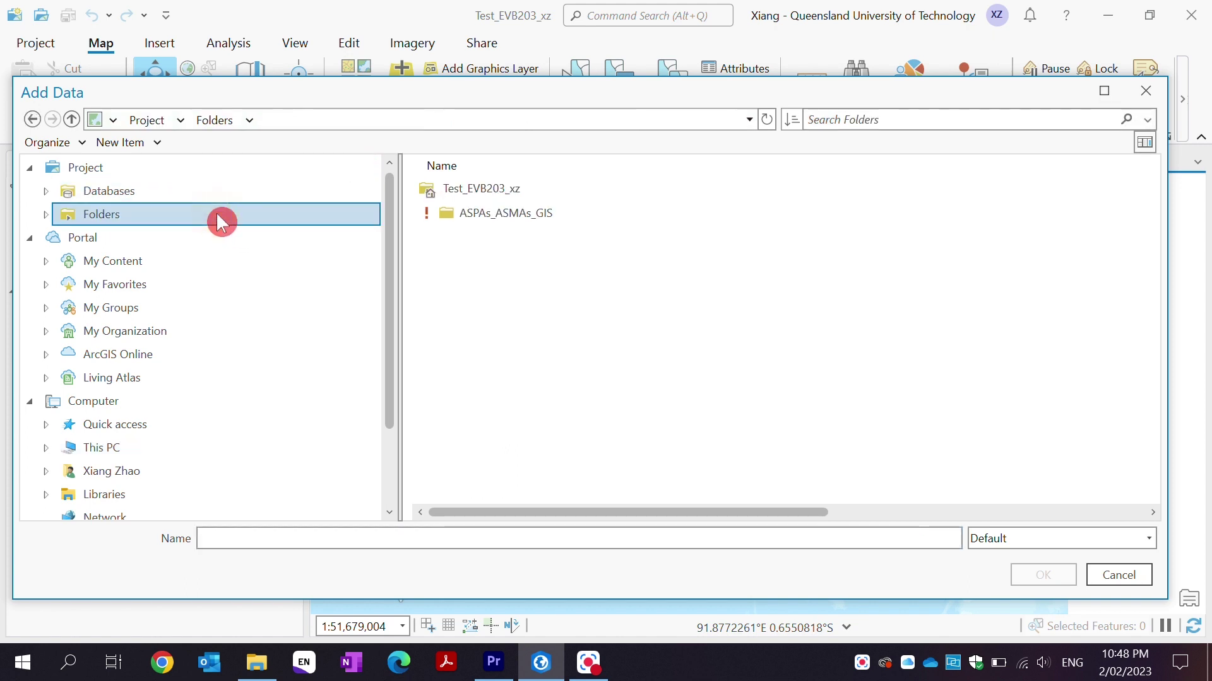
pyautogui.doubleClick(489, 191)
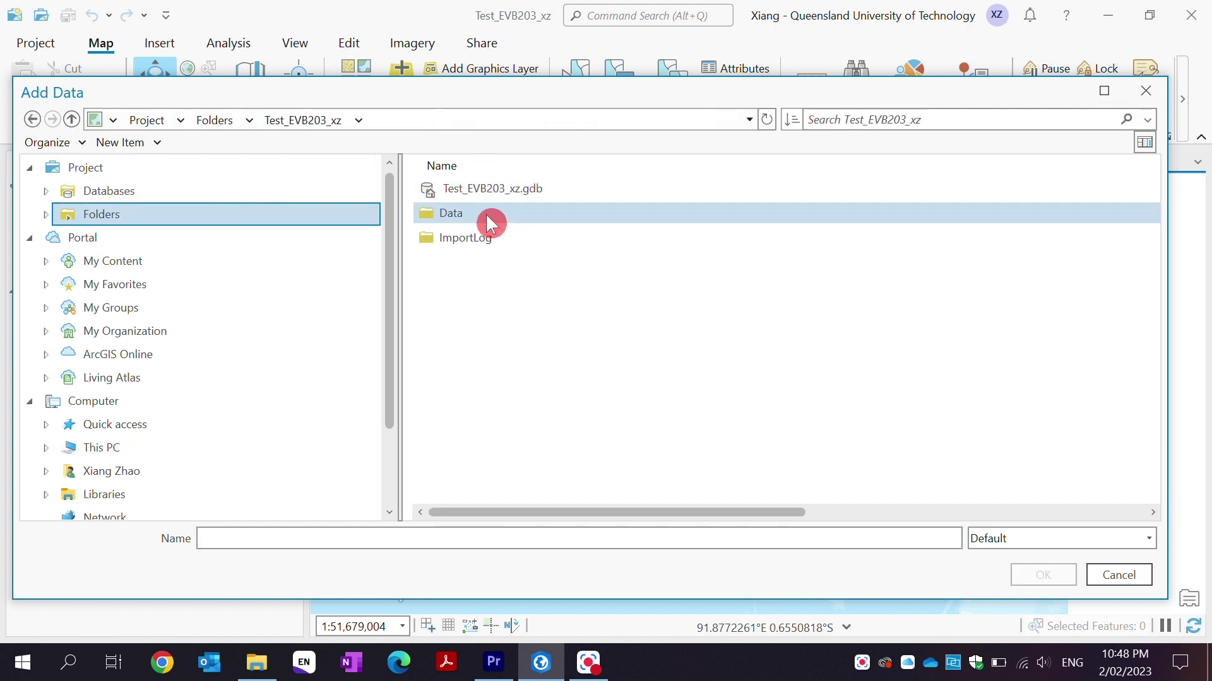
pyautogui.doubleClick(486, 214)
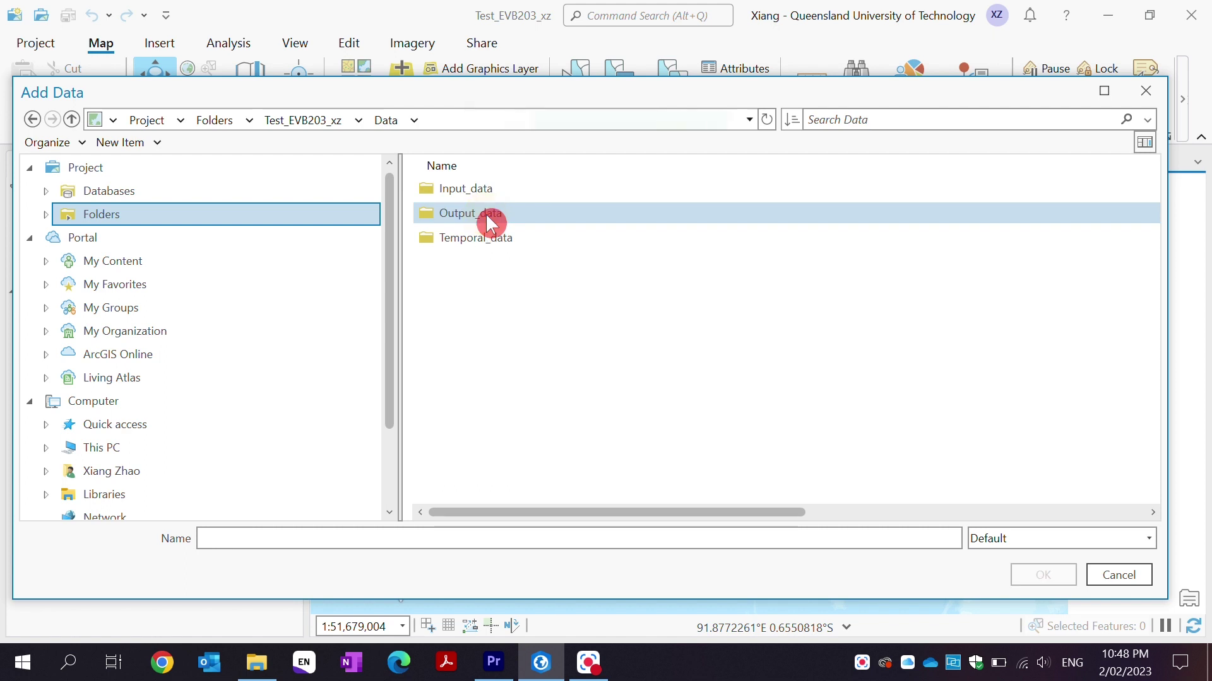
pyautogui.doubleClick(521, 192)
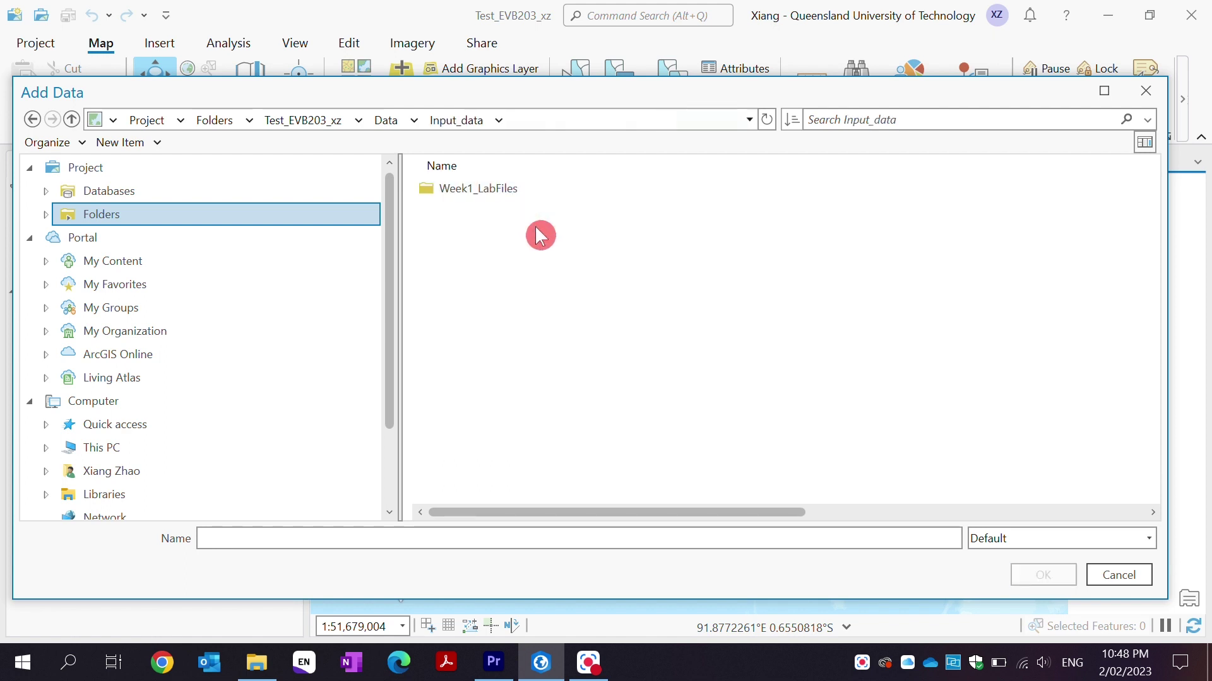
pyautogui.click(530, 192)
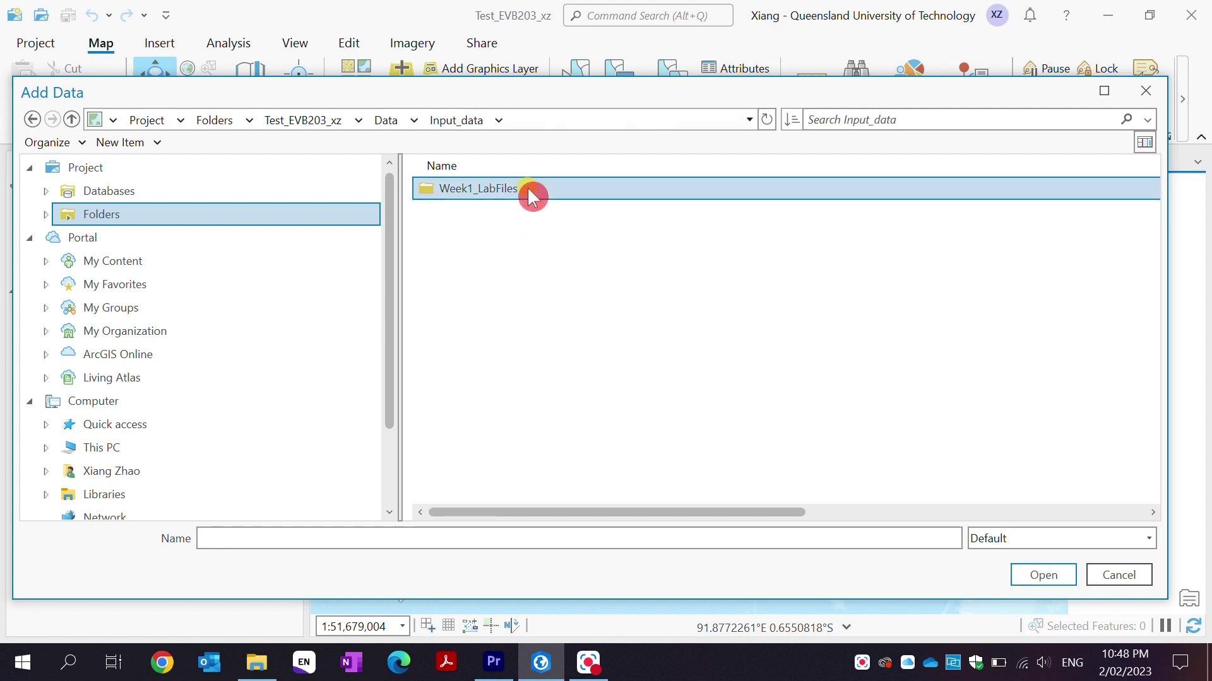
pyautogui.click(1045, 577)
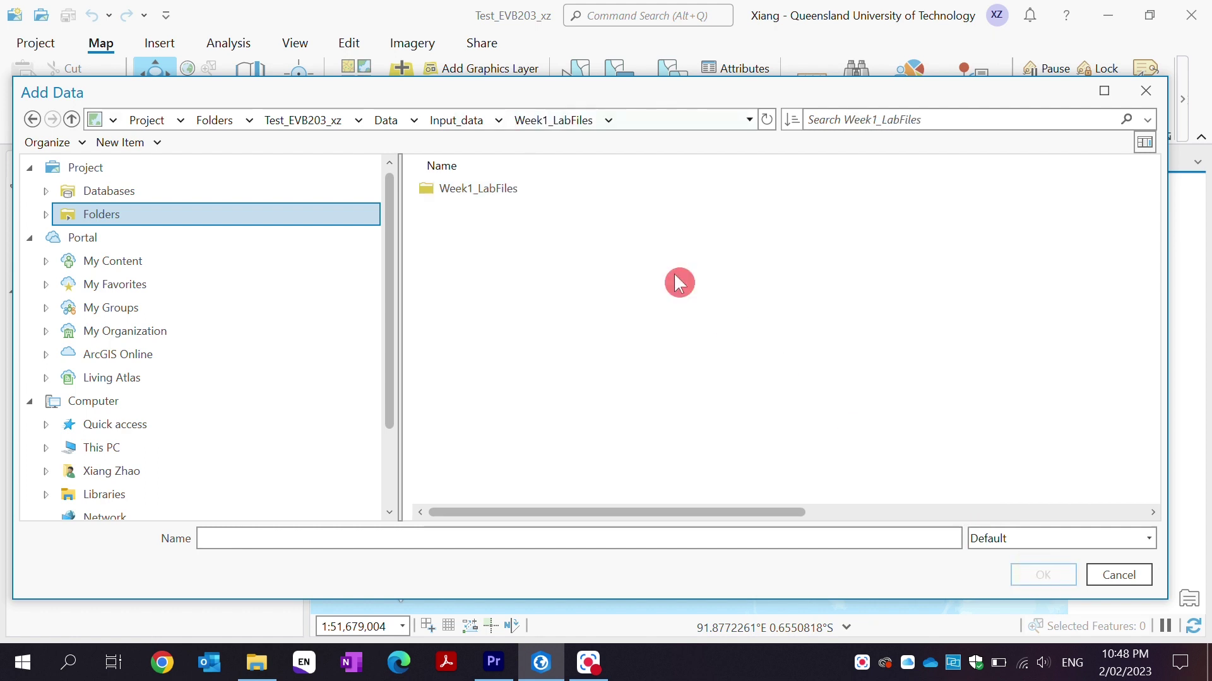
pyautogui.click(498, 190)
pyautogui.click(1013, 576)
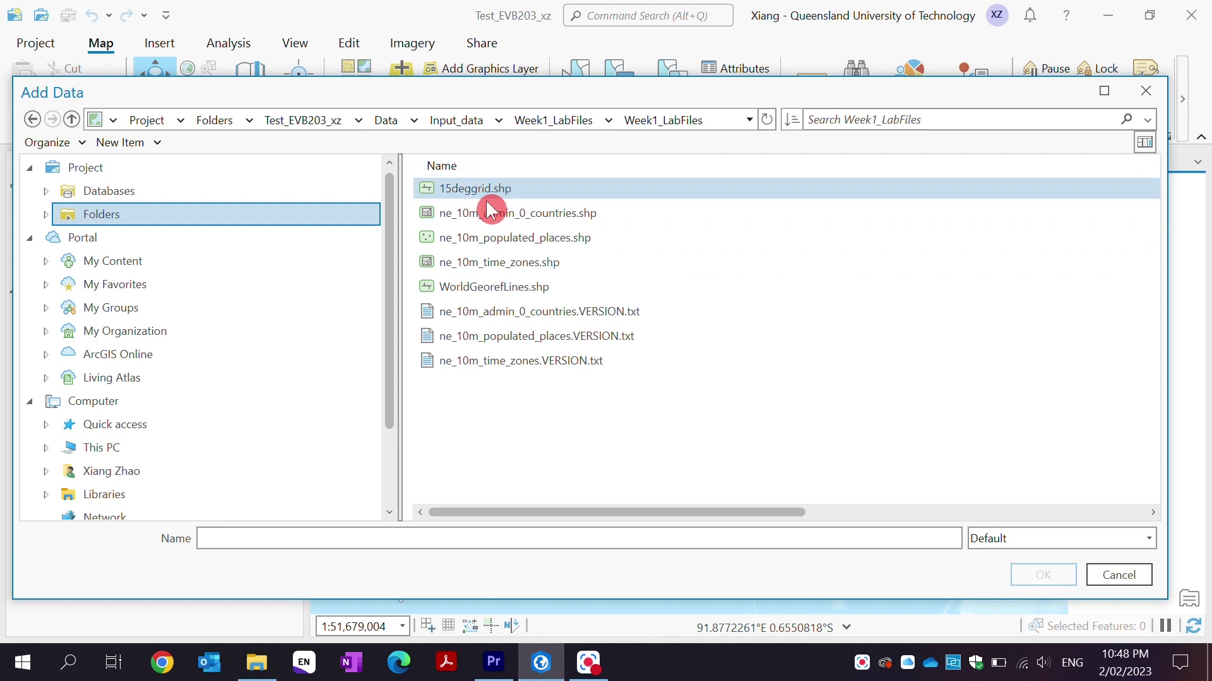
# Add the ne_10m_time_zones.shp shapefile to the map as a layer.
pyautogui.click(599, 264)
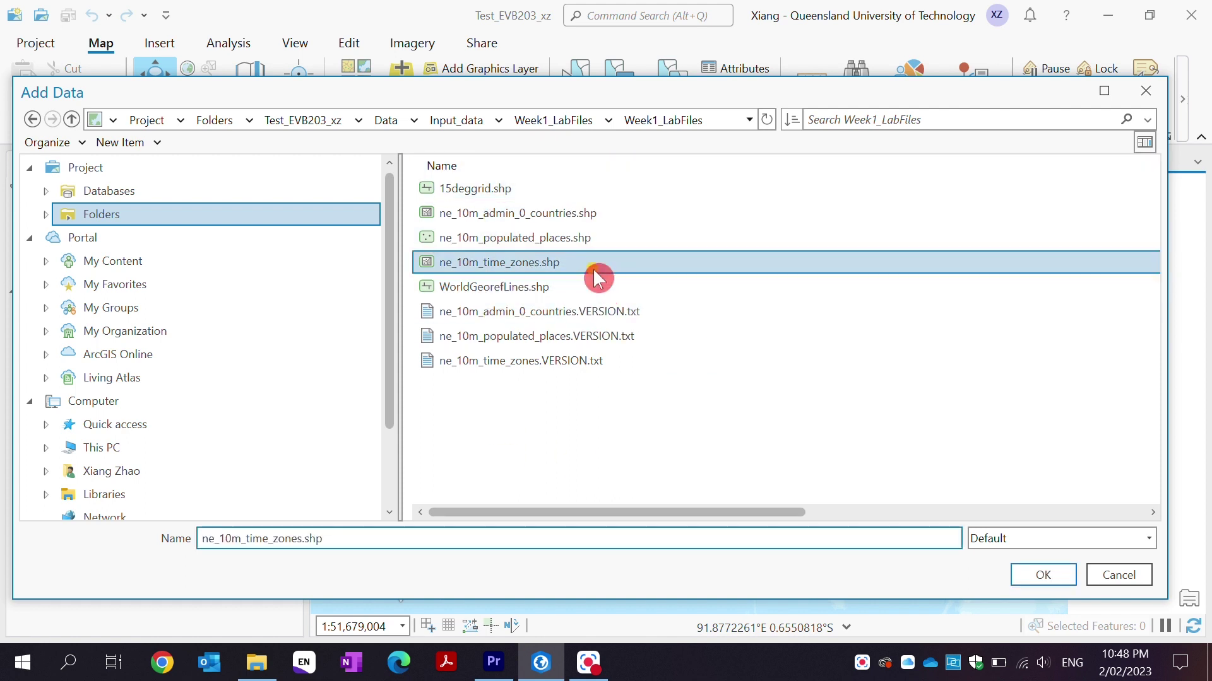
pyautogui.click(1043, 576)
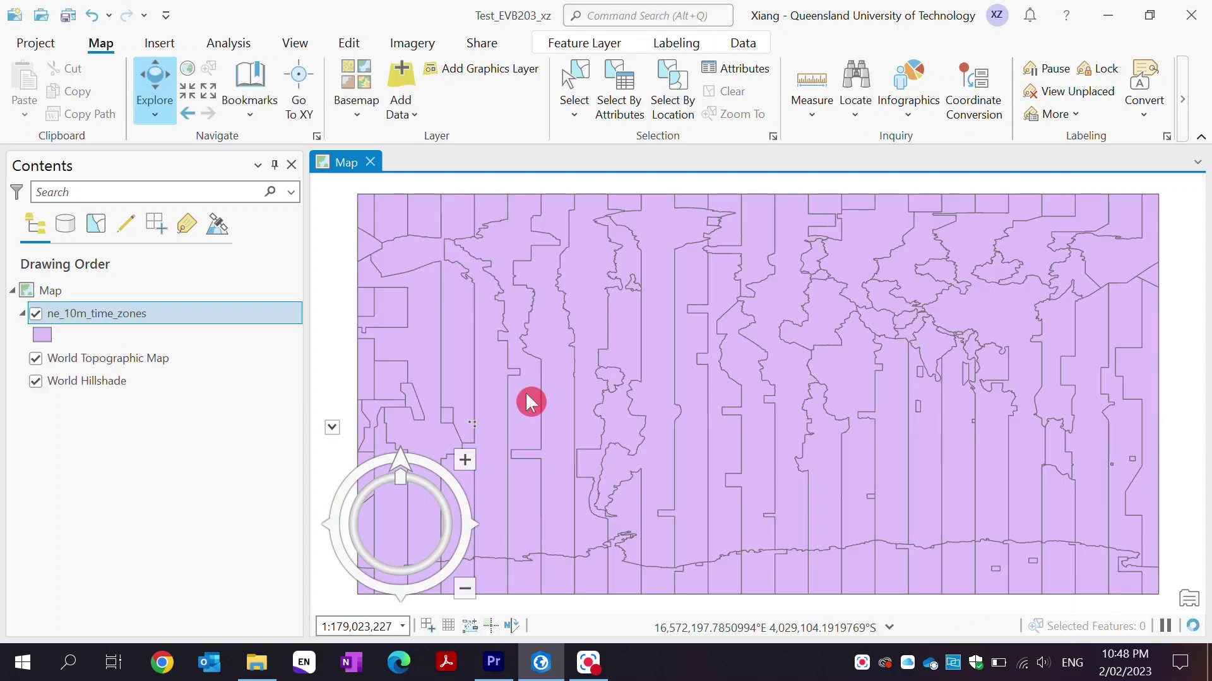
pyautogui.scroll(-5, 630, 341)
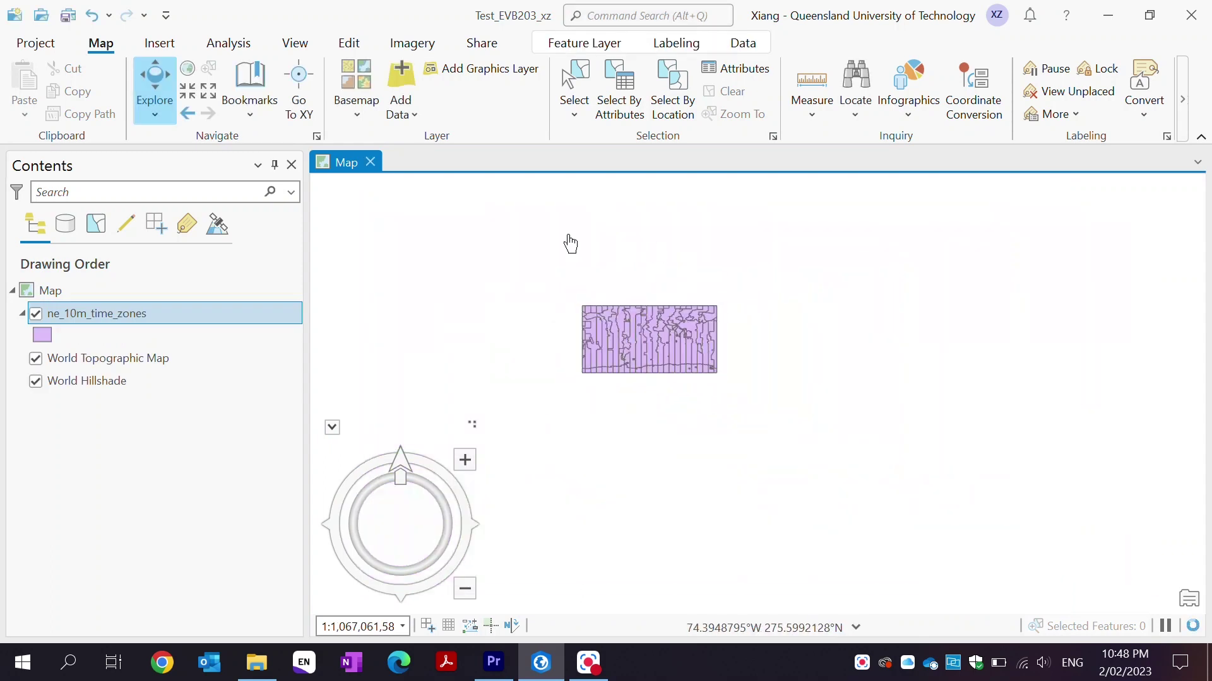